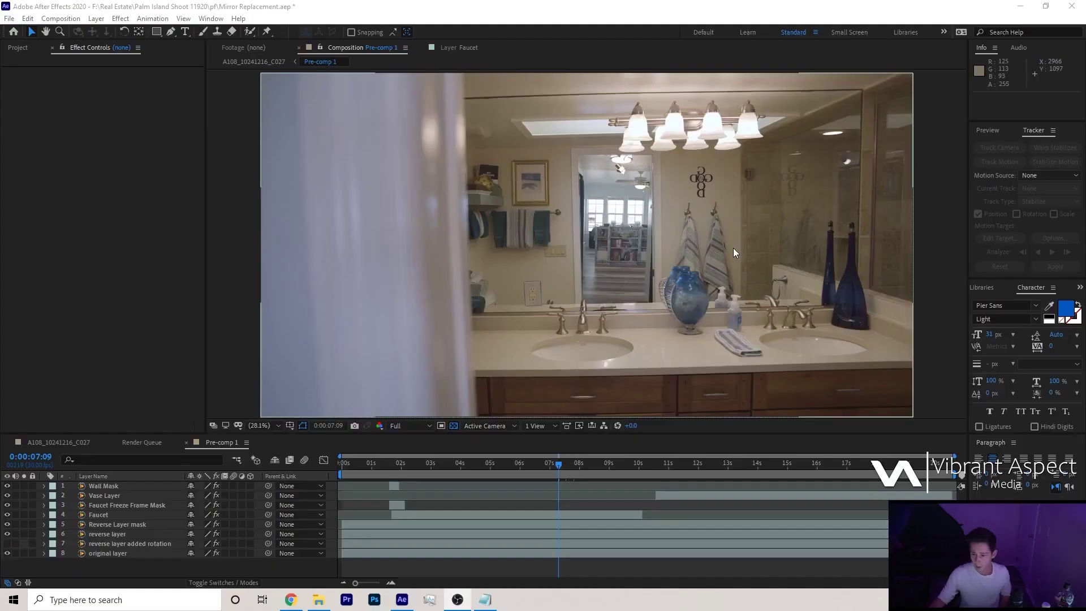
Select then deselect all eight Pre-comp 1 layers, and check frames 0:00:03:29 and 0:00:07:16
{"action": "left_click_drag", "start_coordinate": [181, 565], "coordinate": [112, 434]}
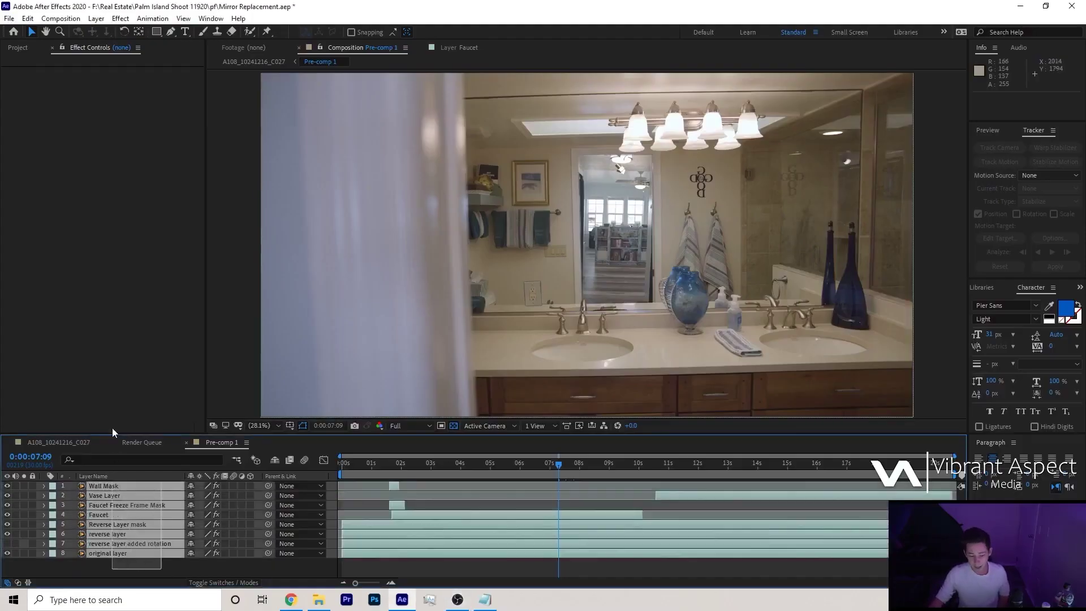
{"action": "left_click", "coordinate": [151, 565]}
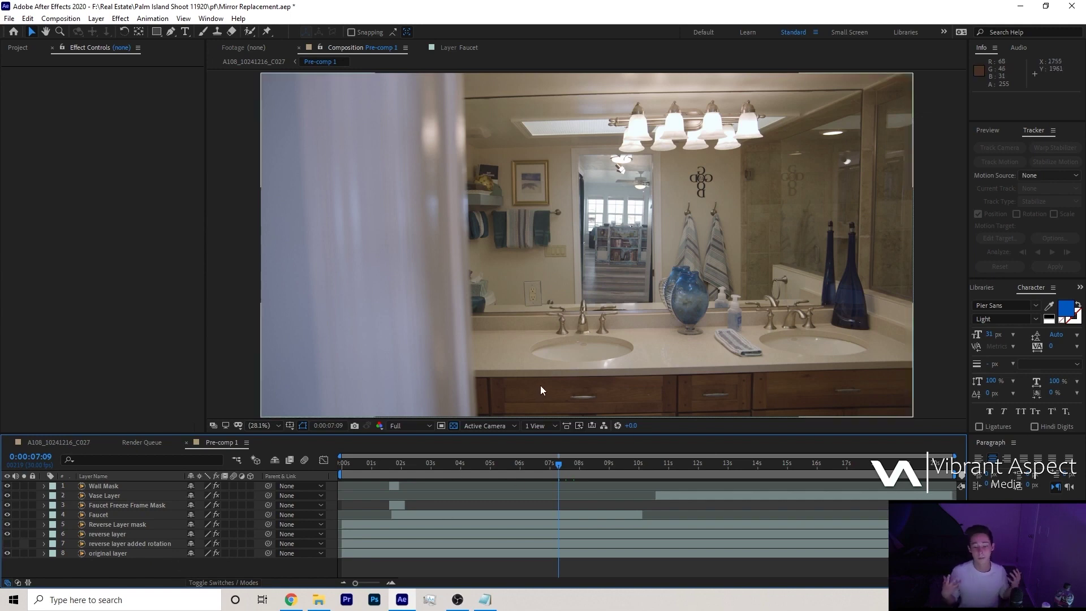
{"action": "left_click", "coordinate": [460, 460]}
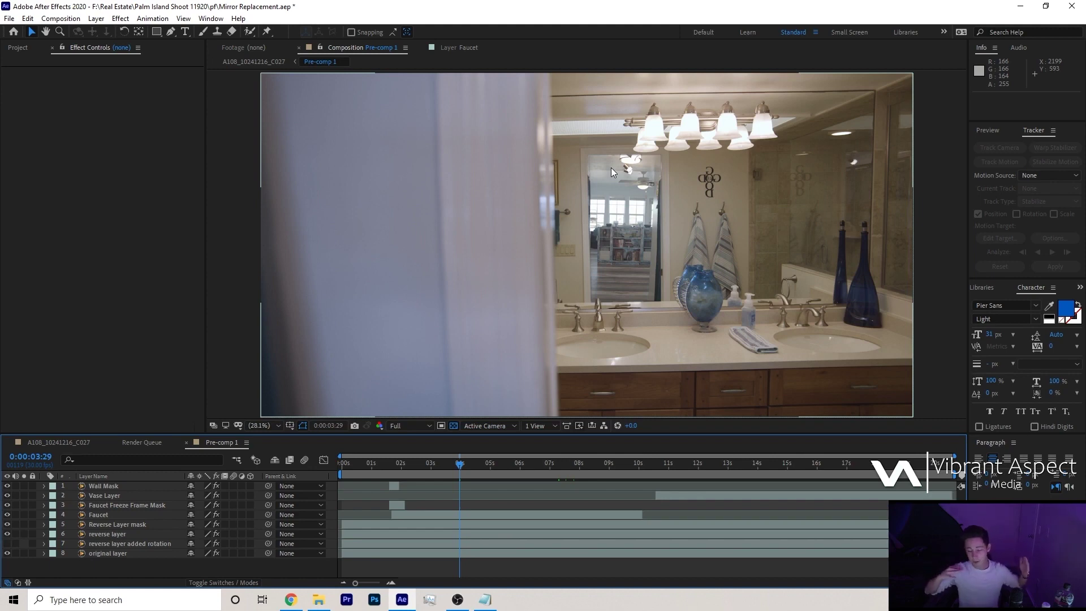
{"action": "left_click", "coordinate": [567, 471]}
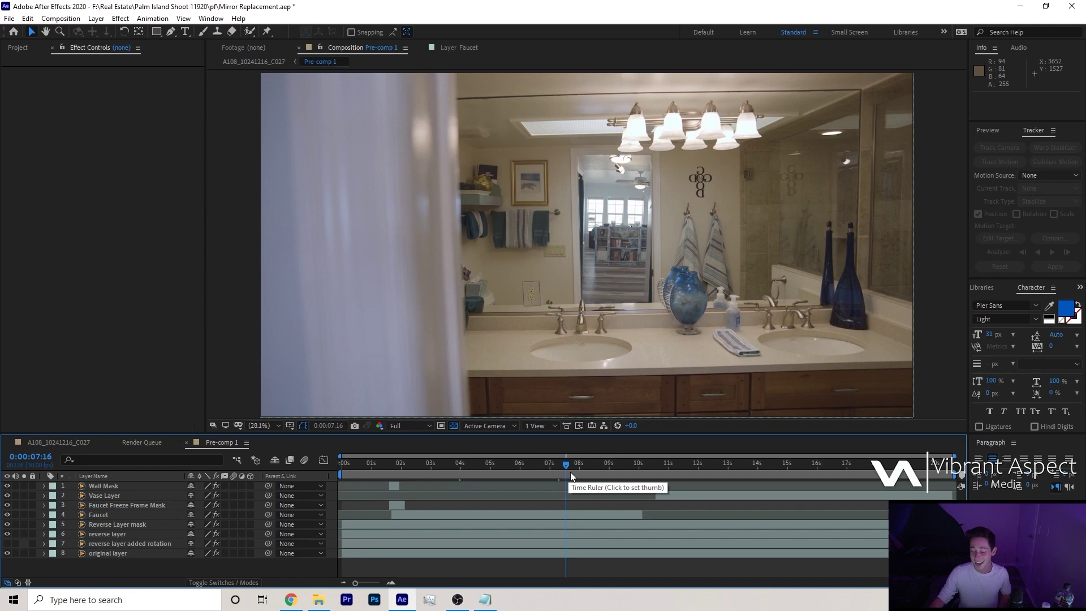
Scrub to 0:00:10:02 and 0:00:13:09, then select the Vase Layer to see its Roto Brush and Lumetri settings
{"action": "left_click_drag", "start_coordinate": [601, 465], "coordinate": [641, 465]}
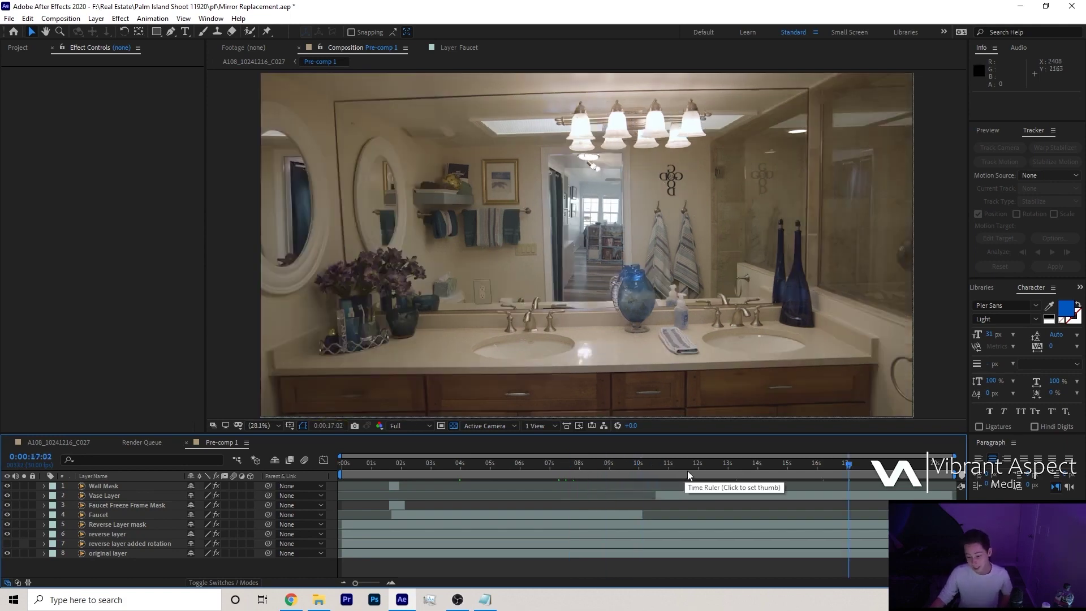
{"action": "left_click", "coordinate": [737, 465]}
{"action": "left_click", "coordinate": [747, 500]}
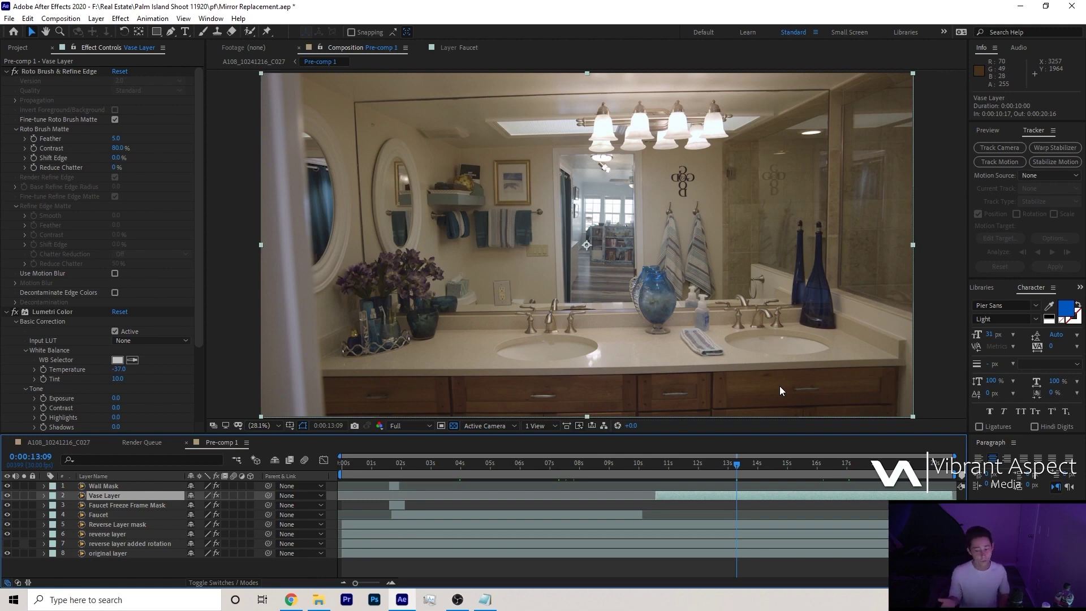
{"action": "left_click", "coordinate": [772, 464]}
{"action": "left_click", "coordinate": [779, 464]}
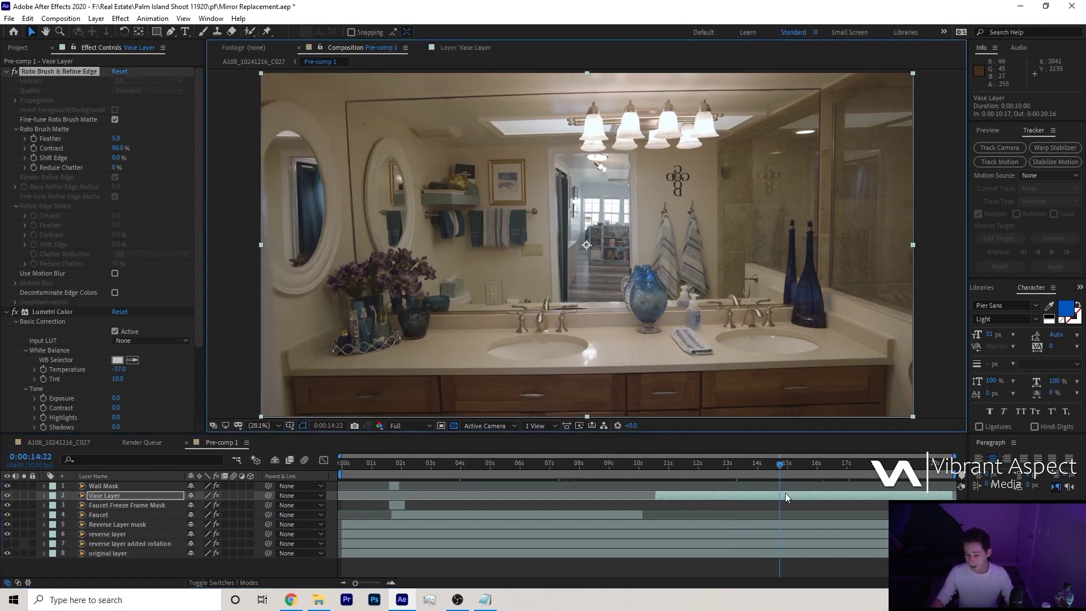
{"action": "left_click", "coordinate": [785, 494]}
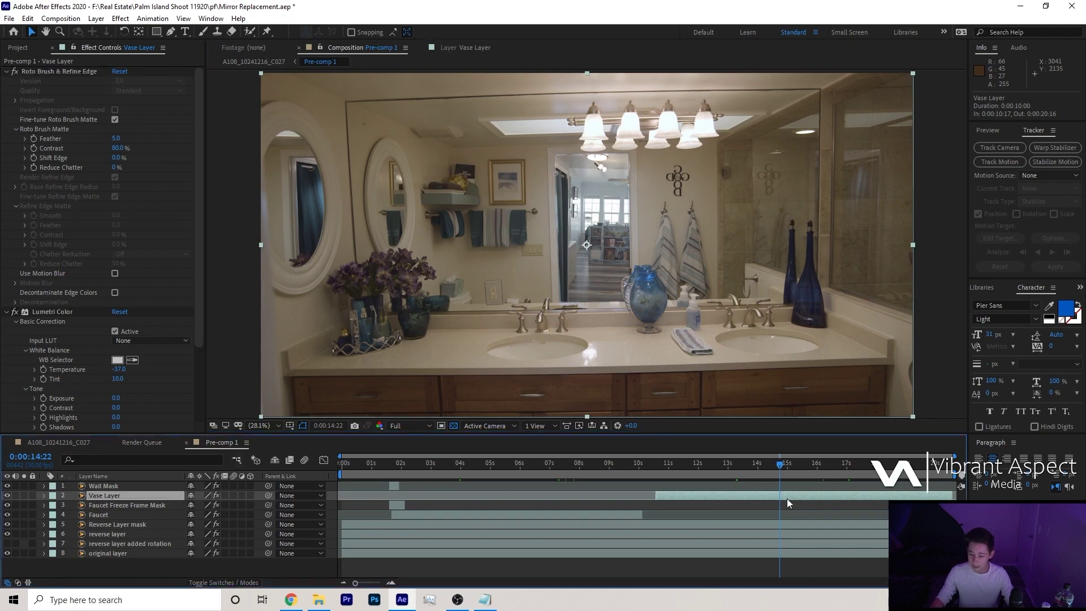
{"action": "double_click", "coordinate": [786, 498]}
{"action": "scroll", "coordinate": [566, 271], "scroll_direction": "down", "scroll_amount": 3}
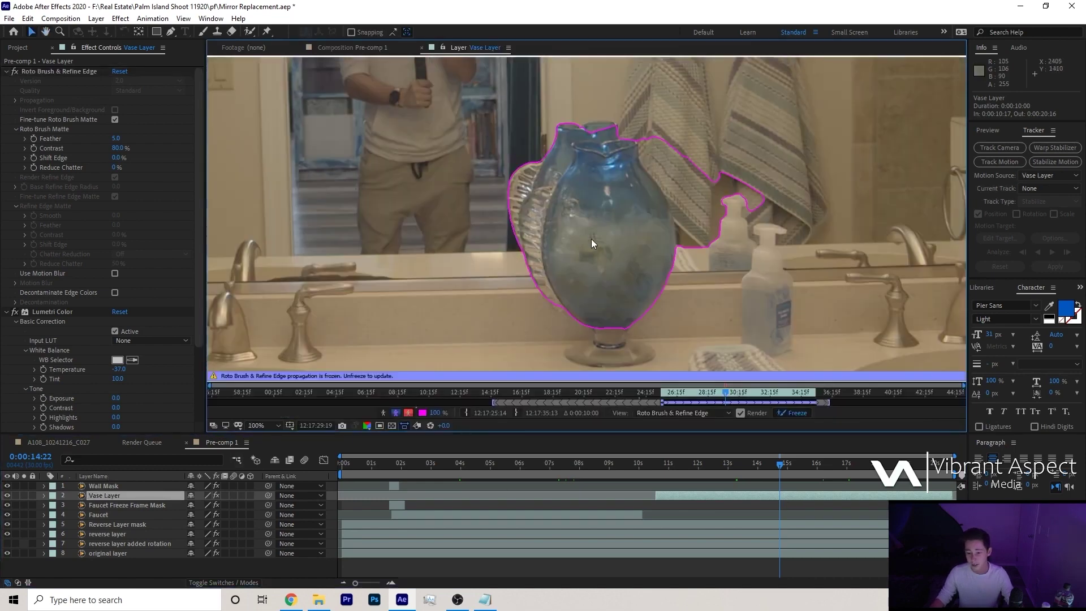
{"action": "left_click", "coordinate": [742, 466]}
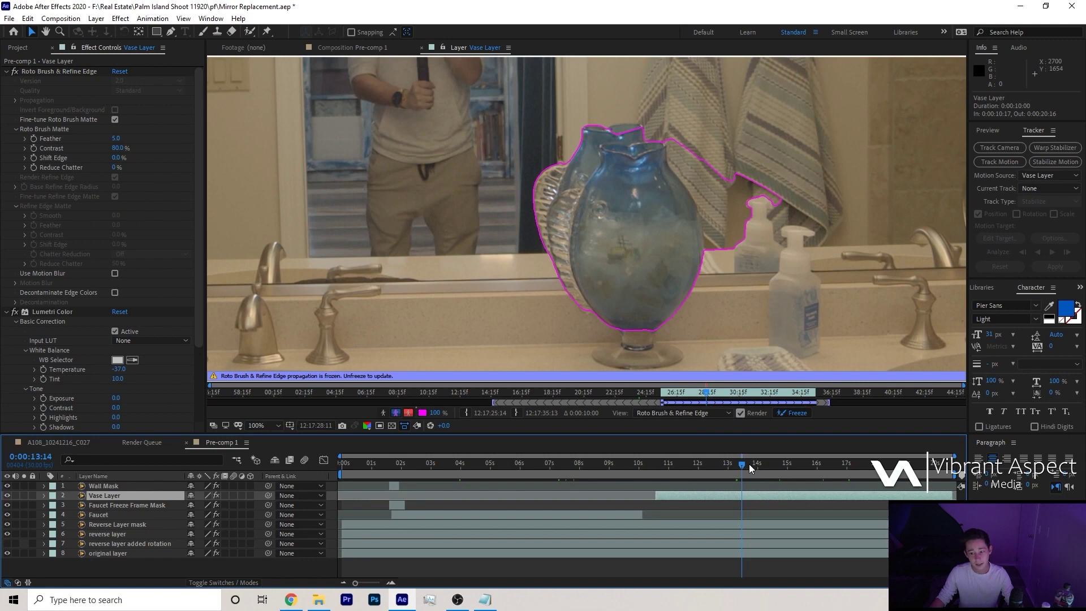
{"action": "left_click", "coordinate": [689, 465]}
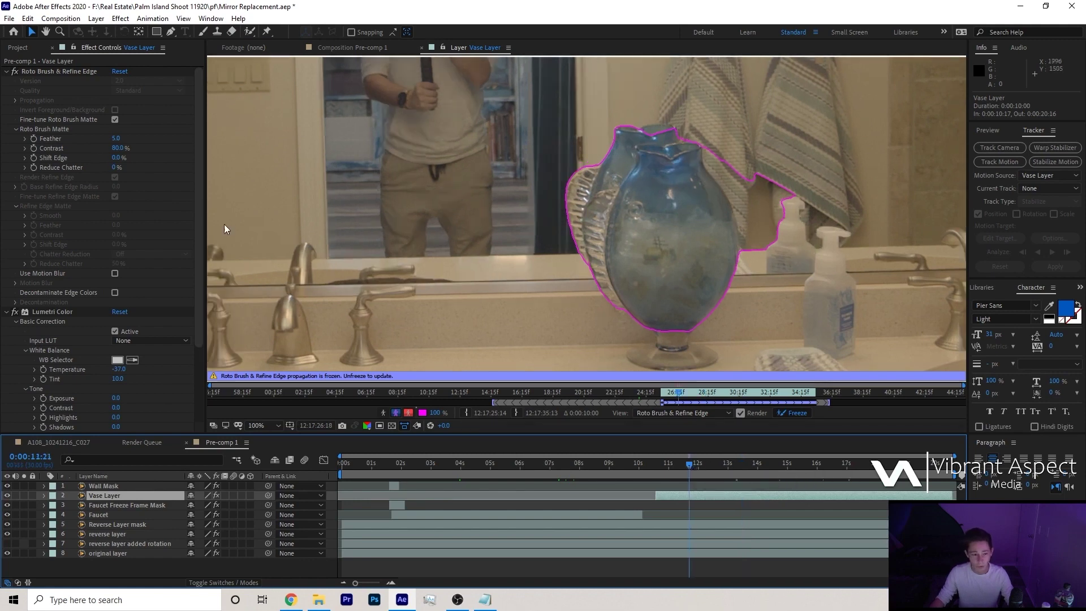
{"action": "left_click", "coordinate": [85, 72]}
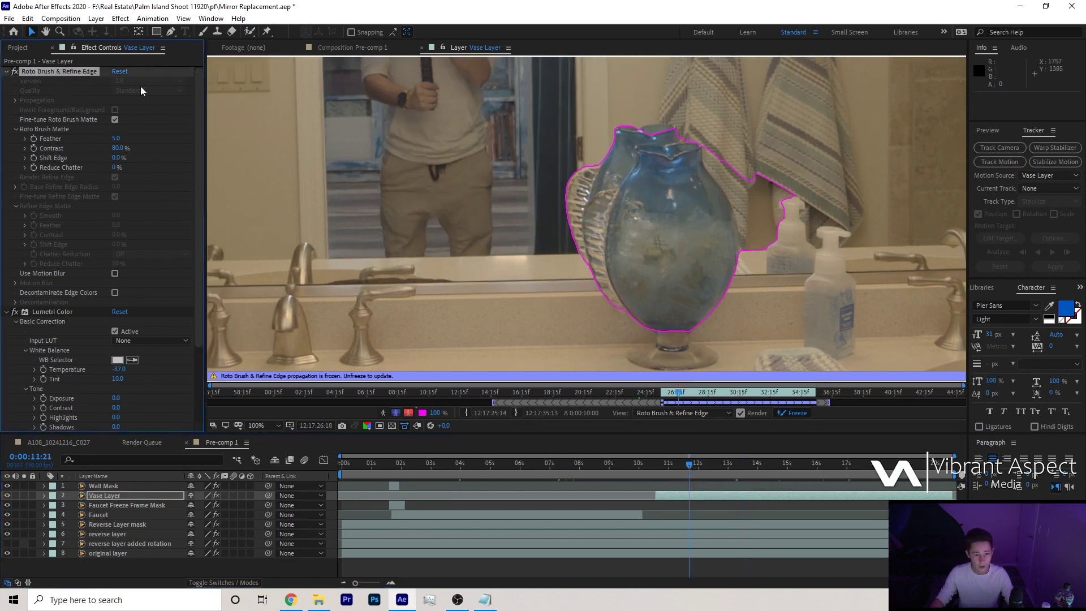
{"action": "left_click", "coordinate": [695, 465]}
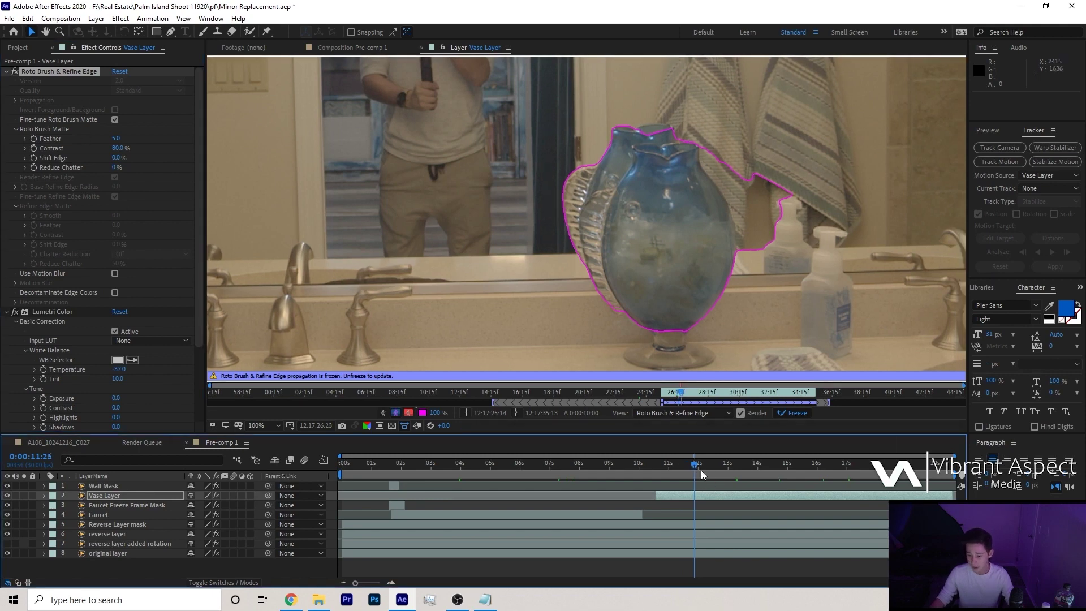
{"action": "left_click_drag", "start_coordinate": [695, 465], "coordinate": [728, 466]}
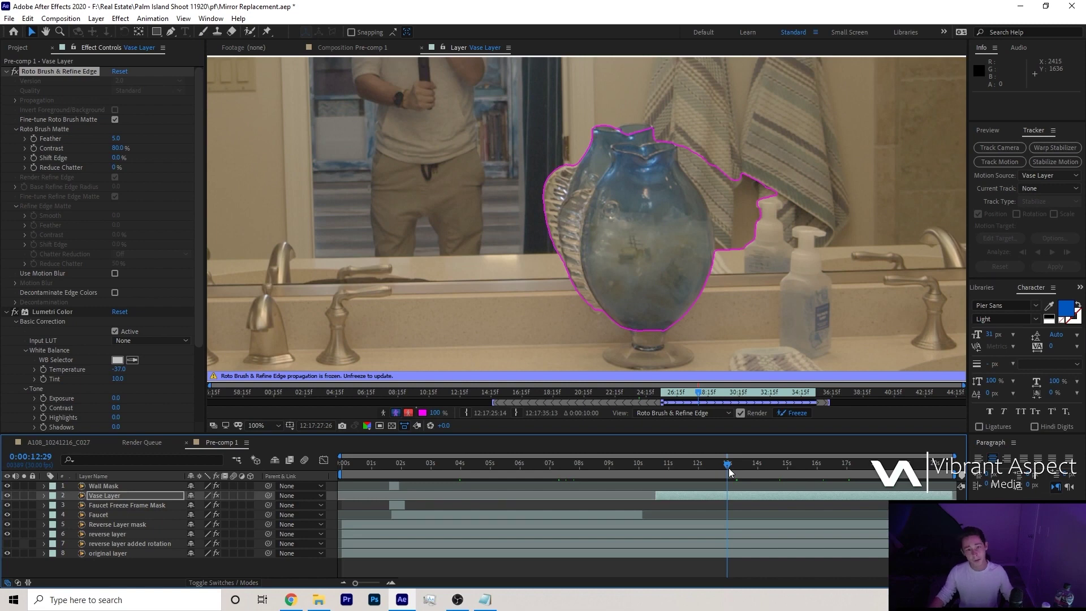
{"action": "left_click_drag", "start_coordinate": [729, 473], "coordinate": [828, 473]}
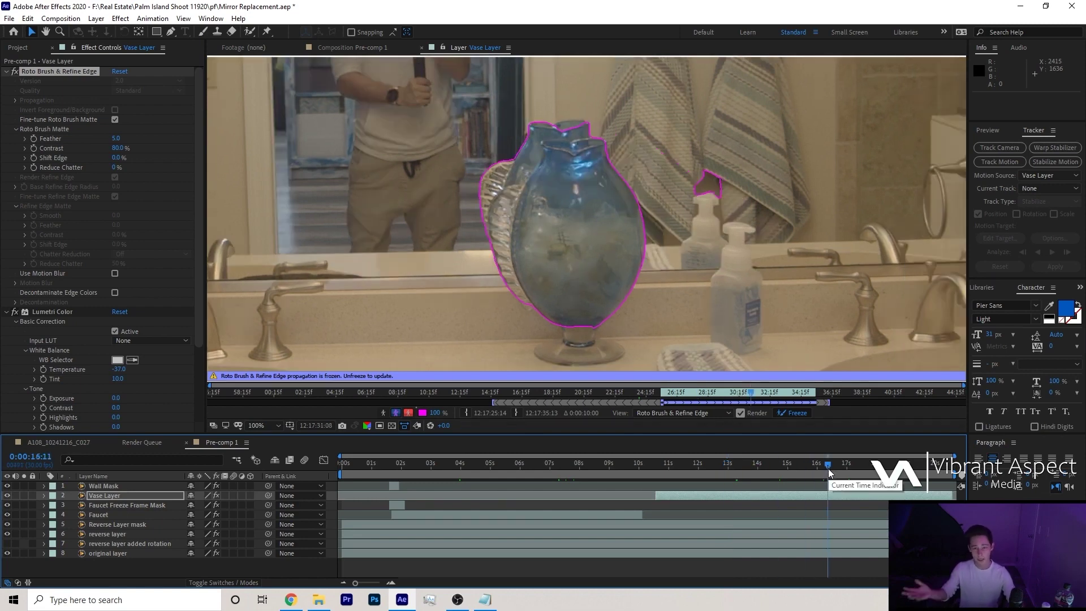
{"action": "left_click", "coordinate": [783, 462]}
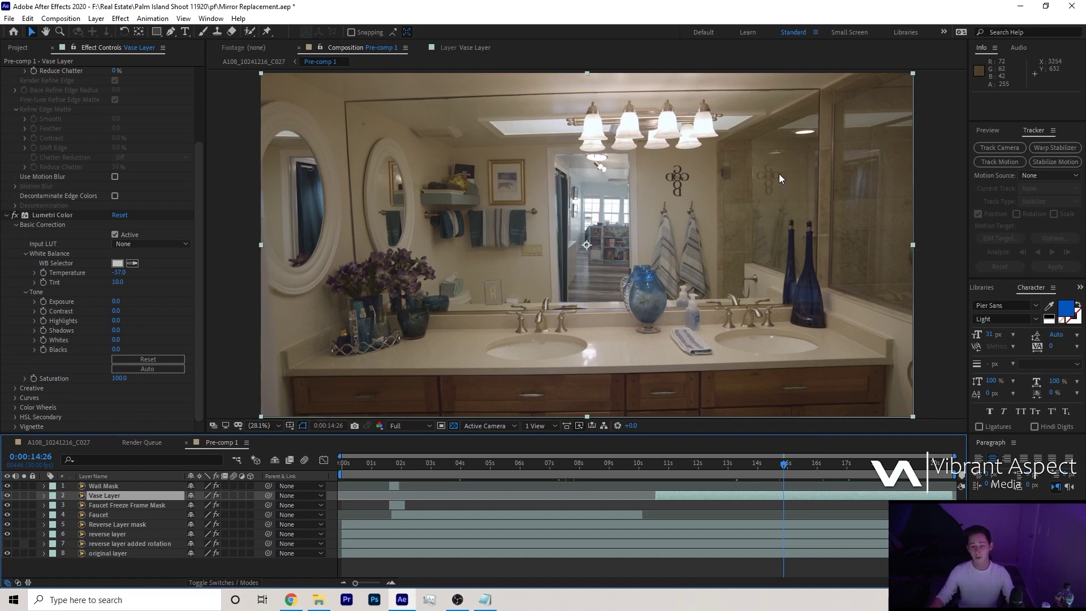
Hide the reverse layer and view the original reflection at 0:00:12:00 and 0:00:02:13
{"action": "left_click", "coordinate": [131, 534]}
{"action": "left_click", "coordinate": [7, 534]}
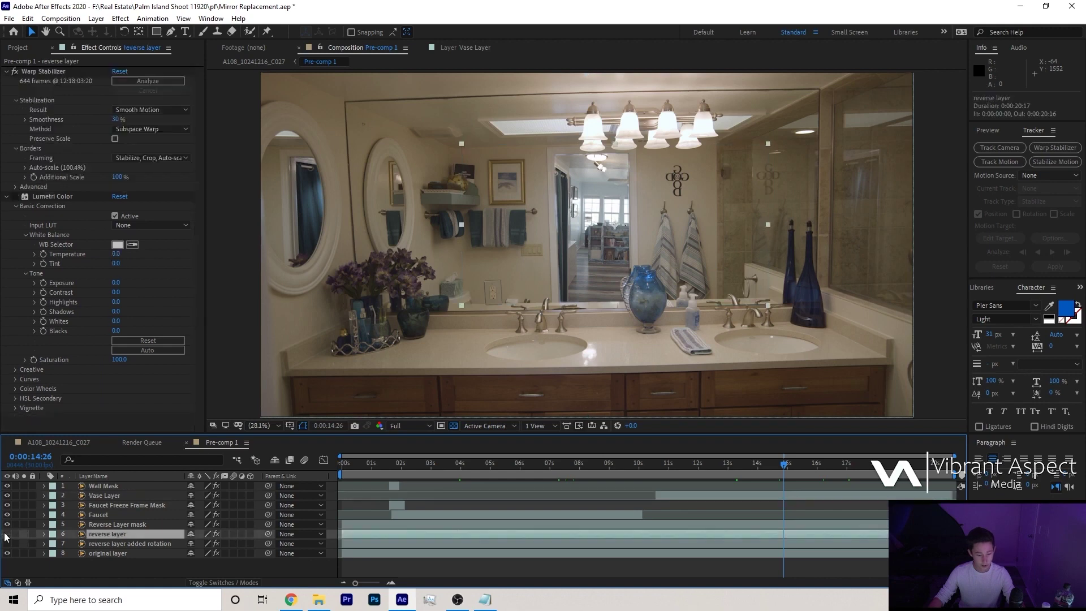
{"action": "left_click", "coordinate": [699, 463]}
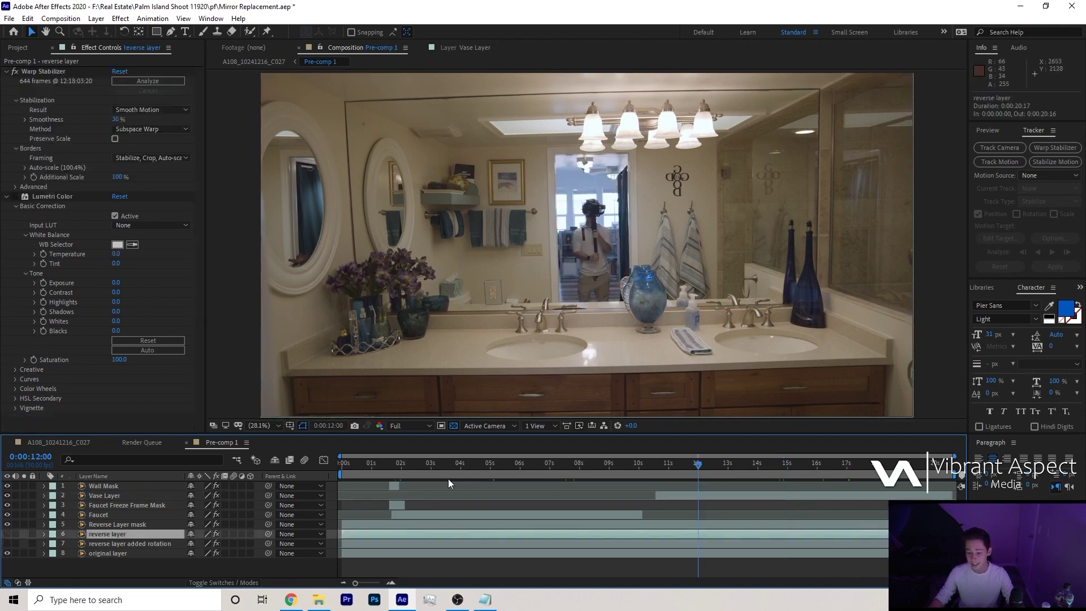
{"action": "left_click", "coordinate": [414, 464]}
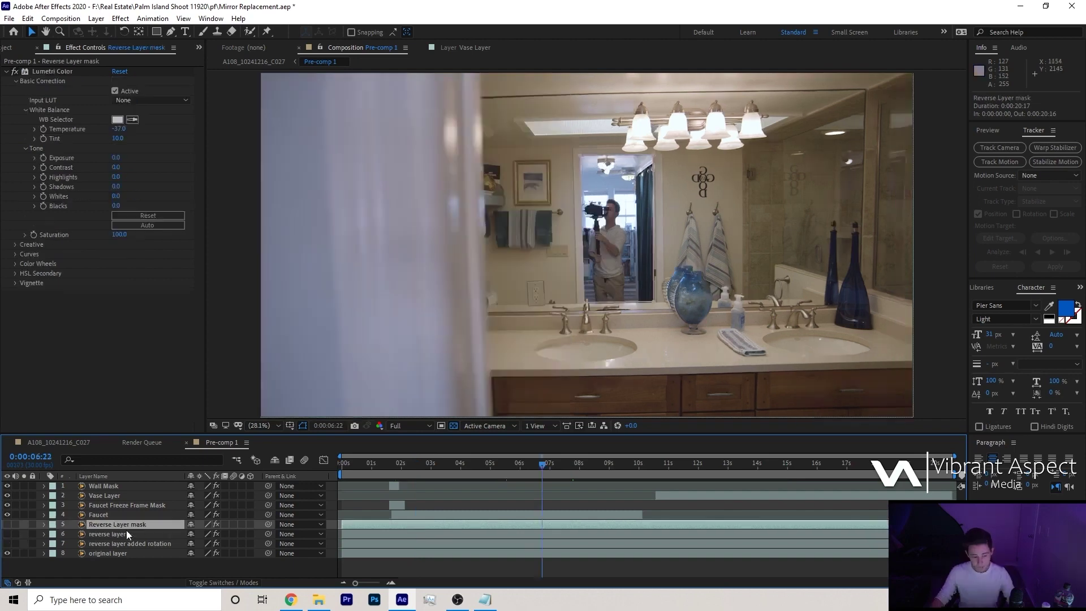
At 0:00:06:22, alternate between the Reverse Layer mask and reverse layer, then step back to 0:00:06:18
{"action": "left_click", "coordinate": [127, 531]}
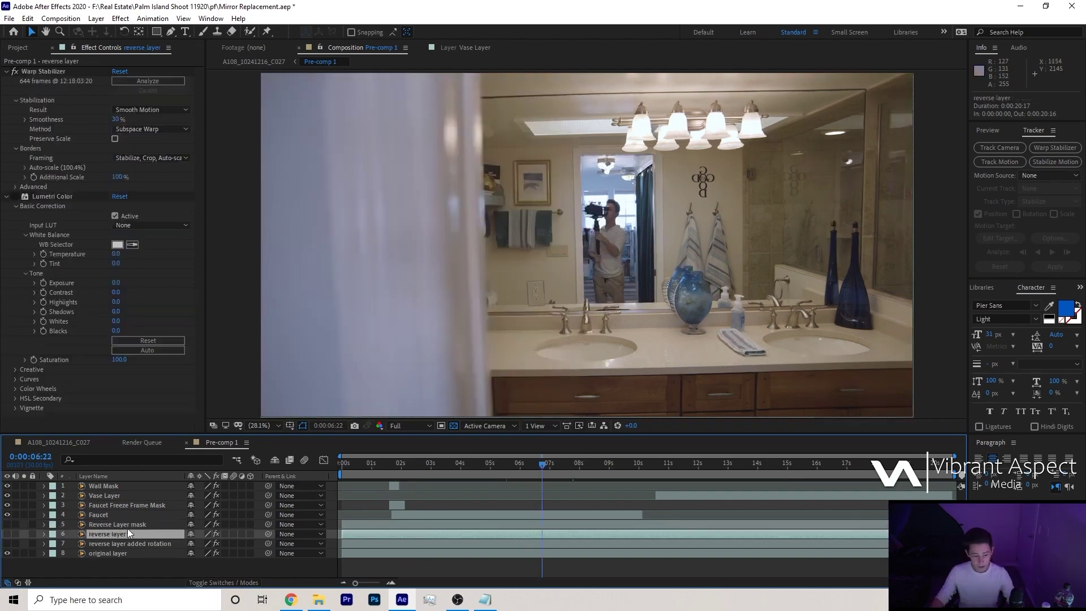
{"action": "left_click", "coordinate": [130, 525]}
{"action": "left_click", "coordinate": [122, 534]}
{"action": "left_click", "coordinate": [130, 526]}
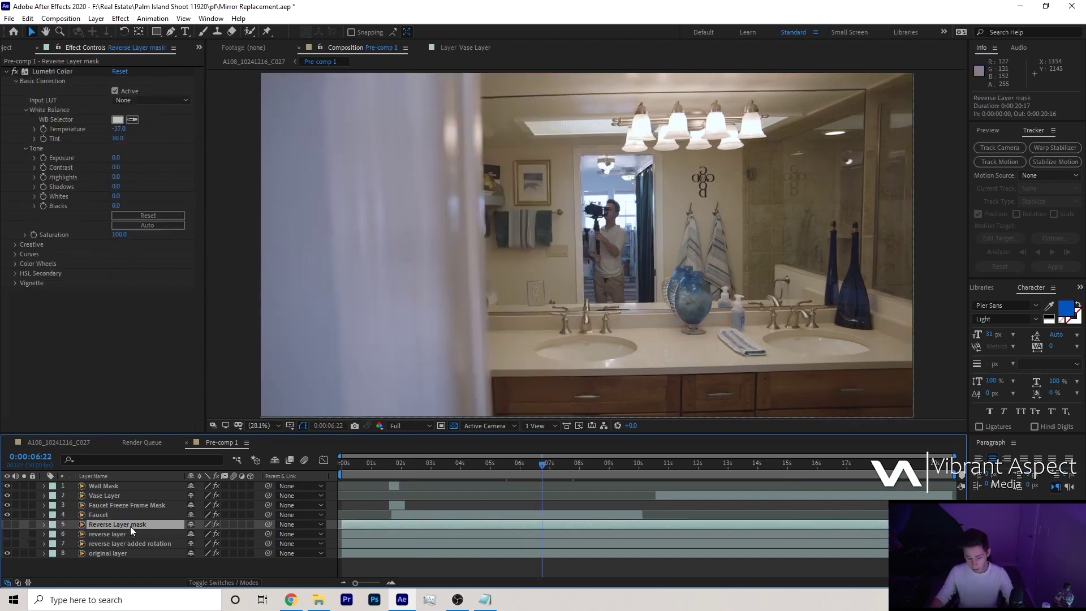
{"action": "left_click", "coordinate": [122, 534]}
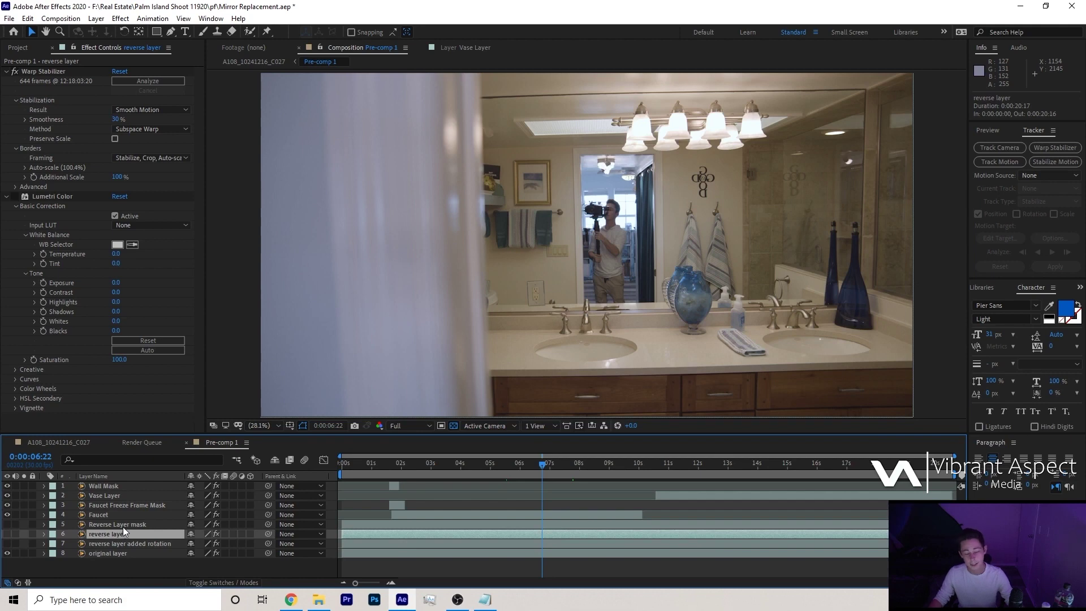
{"action": "key", "text": "Page_Up"}
{"action": "key", "text": "Page_Up"}
{"action": "key", "text": "Page_Up"}
{"action": "key", "text": "Page_Up"}
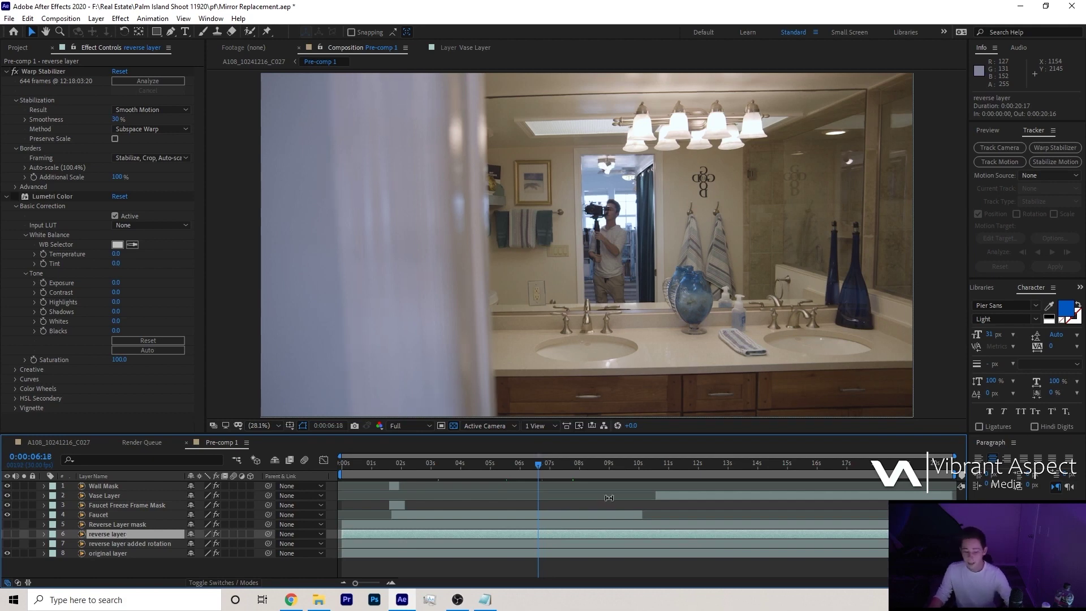
Show the reverse layer again and turn on the Reverse Layer mask
{"action": "left_click", "coordinate": [7, 534]}
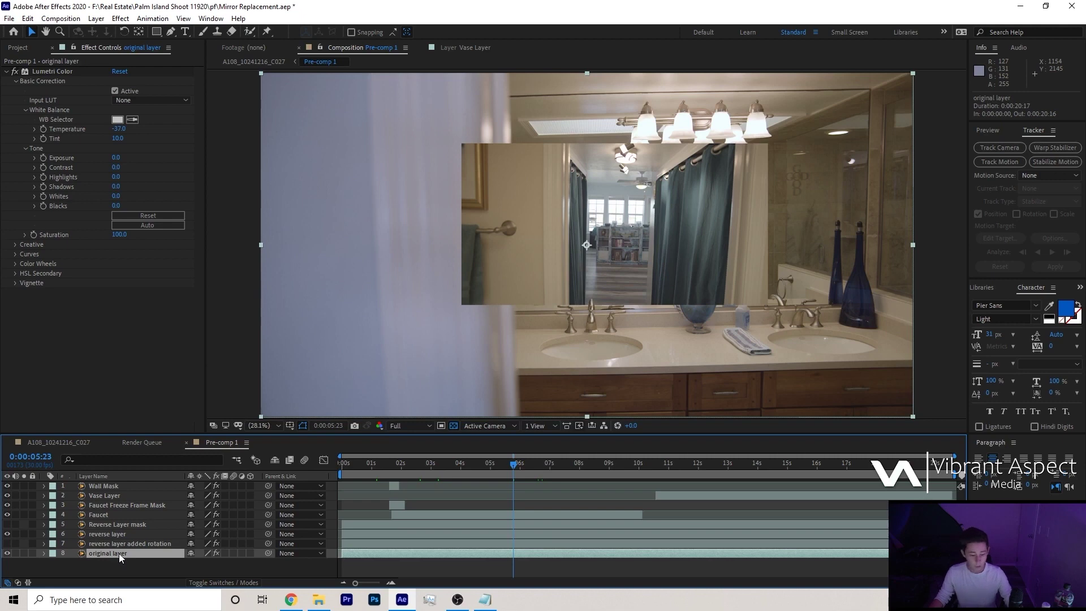
{"action": "left_click", "coordinate": [126, 544]}
{"action": "left_click", "coordinate": [122, 552]}
{"action": "left_click", "coordinate": [126, 526]}
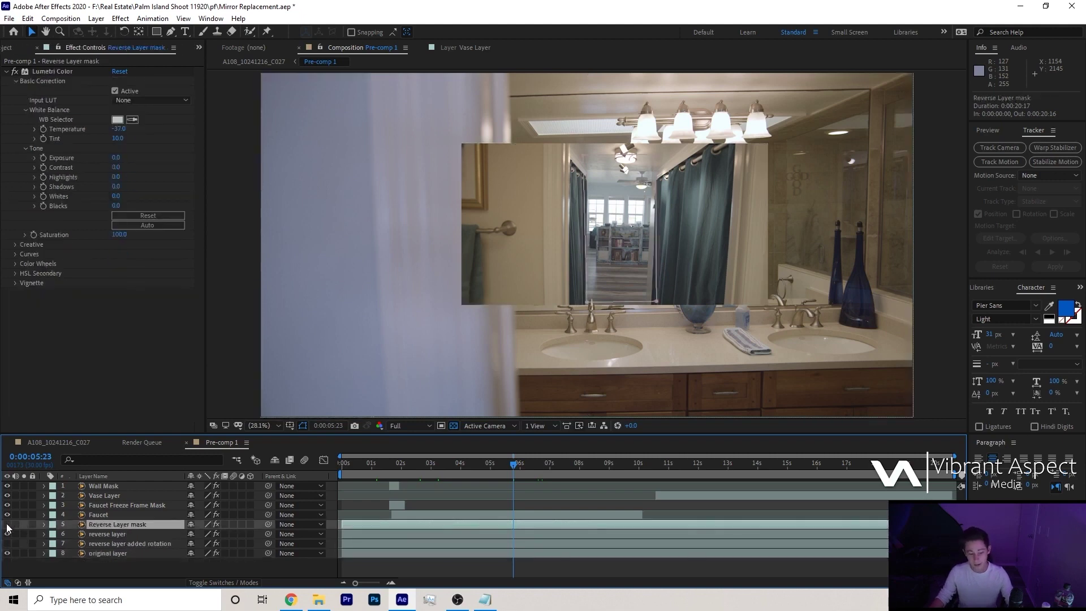
{"action": "left_click", "coordinate": [7, 525]}
Inspect the patched mirror edges at 100% around the faucet, ceiling and vase, then fit the view and select the original layer
{"action": "scroll", "coordinate": [609, 244], "scroll_direction": "up", "scroll_amount": 2}
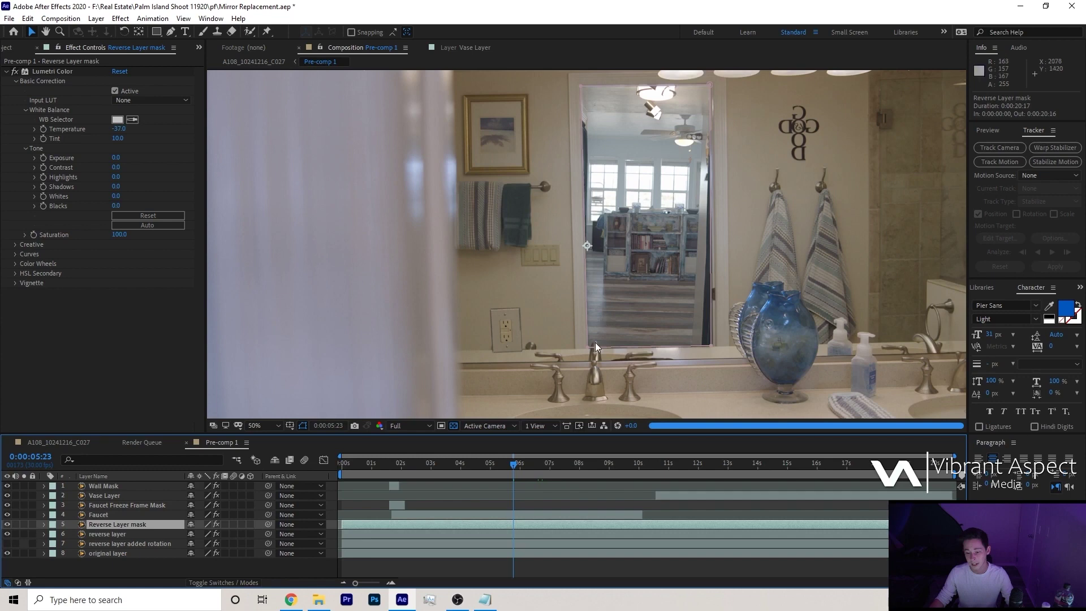
{"action": "scroll", "coordinate": [588, 363], "scroll_direction": "up", "scroll_amount": 2}
{"action": "left_click_drag", "start_coordinate": [587, 377], "coordinate": [479, 284]}
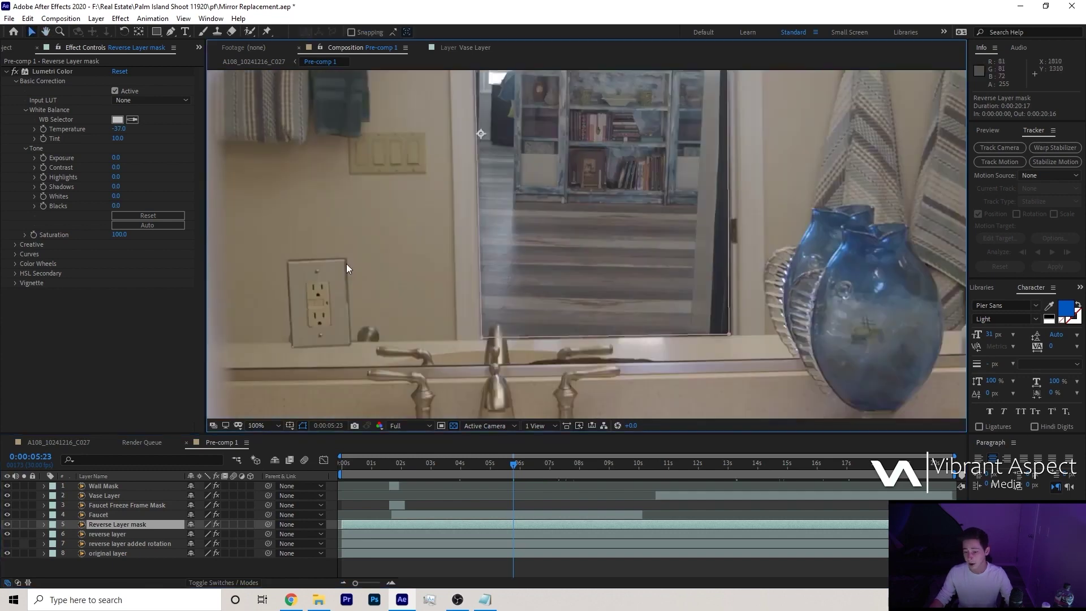
{"action": "key", "text": "h"}
{"action": "mouse_move", "coordinate": [402, 240]}
{"action": "left_mouse_down"}
{"action": "mouse_move", "coordinate": [451, 315]}
{"action": "mouse_move", "coordinate": [514, 351]}
{"action": "mouse_move", "coordinate": [495, 202]}
{"action": "left_mouse_up"}
{"action": "mouse_move", "coordinate": [510, 396]}
{"action": "left_mouse_down"}
{"action": "mouse_move", "coordinate": [478, 229]}
{"action": "mouse_move", "coordinate": [445, 418]}
{"action": "left_mouse_up"}
{"action": "key", "text": "v"}
{"action": "left_click", "coordinate": [270, 425]}
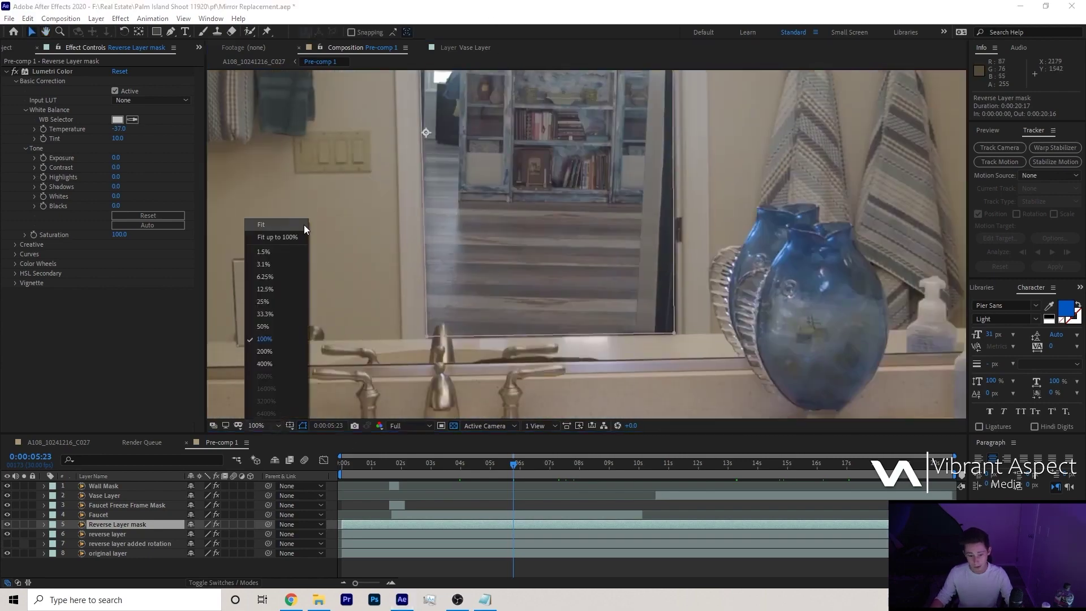
{"action": "left_click", "coordinate": [277, 236]}
{"action": "key", "text": "ctrl+Down"}
{"action": "key", "text": "ctrl+Down"}
{"action": "key", "text": "ctrl+Down"}
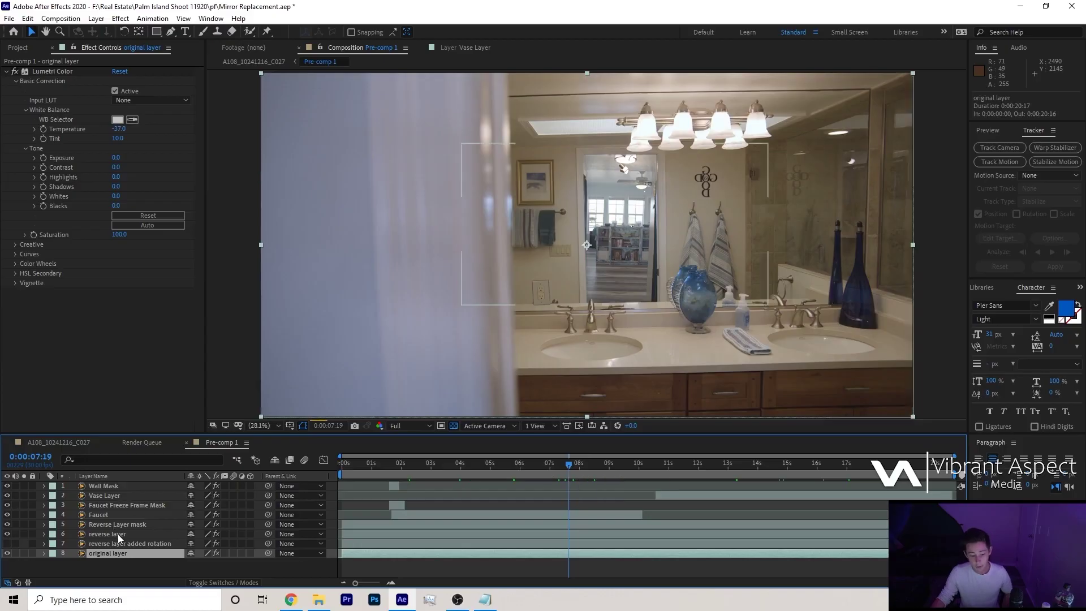
Select the reverse layer and its mask, then preview the clean mirror composite at 0:00:05:08
{"action": "left_click", "coordinate": [118, 534]}
{"action": "left_click", "coordinate": [128, 526]}
{"action": "left_click", "coordinate": [125, 531]}
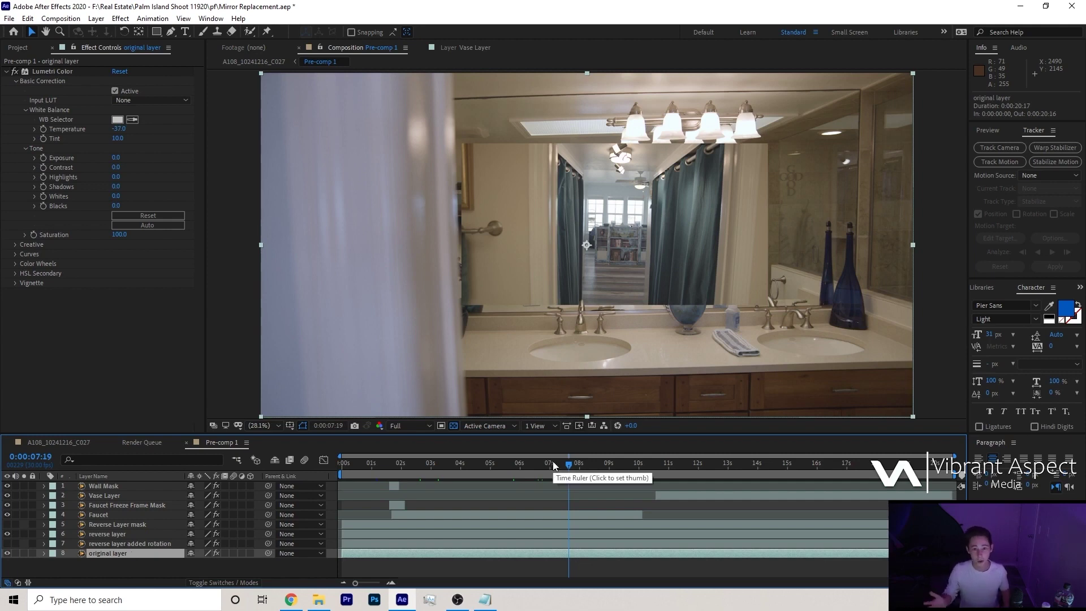
{"action": "left_click", "coordinate": [499, 466]}
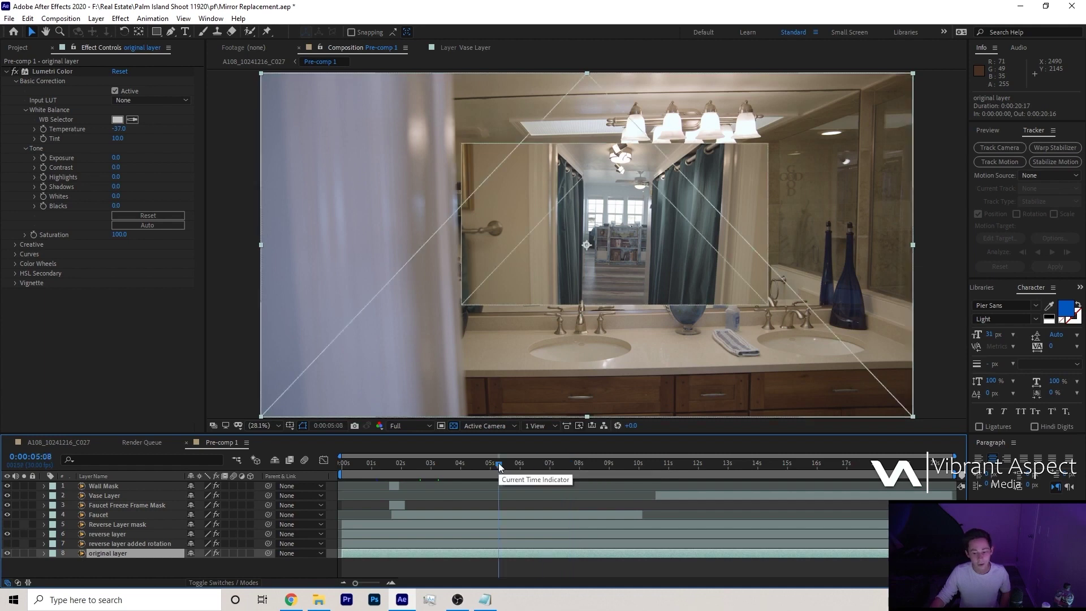